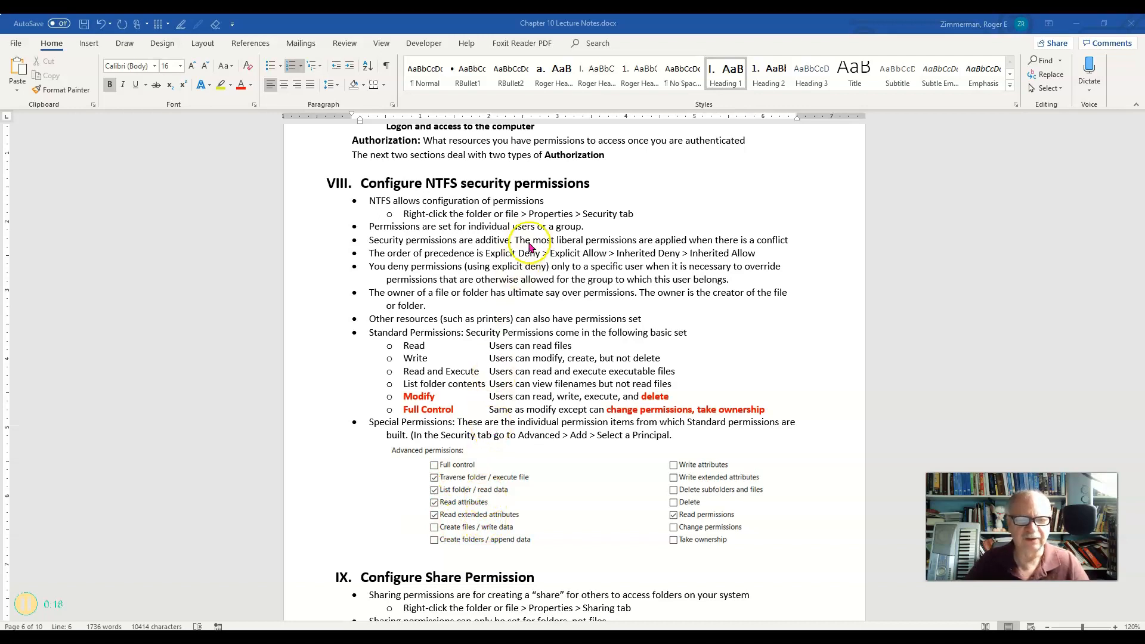
pyautogui.scroll(-2, 545, 370)
pyautogui.scroll(-2, 545, 369)
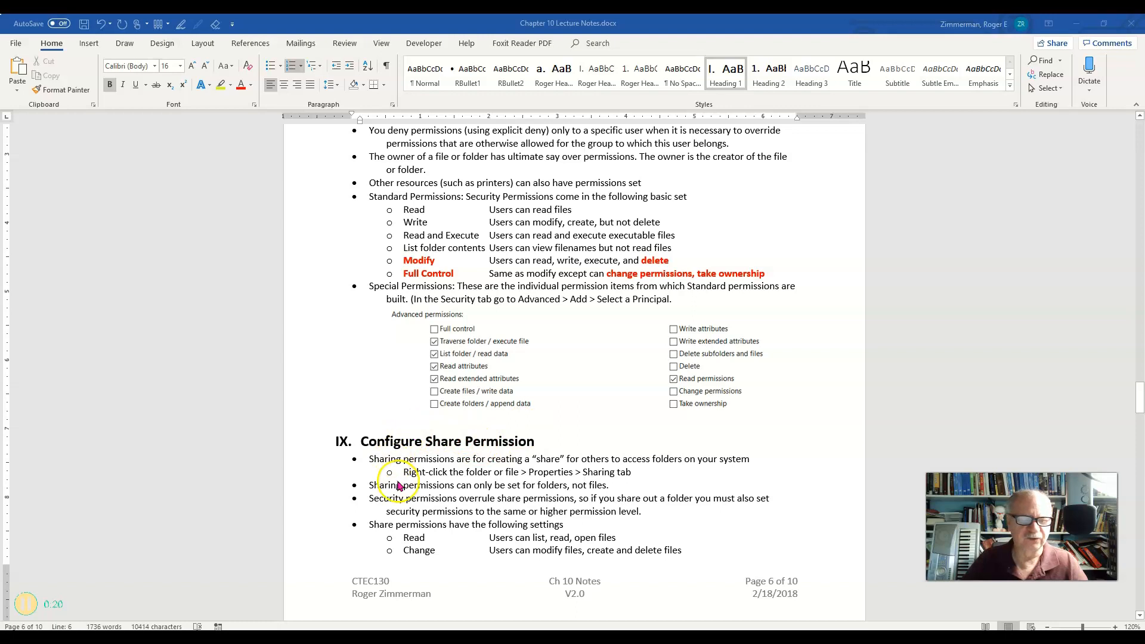
pyautogui.scroll(3, 626, 447)
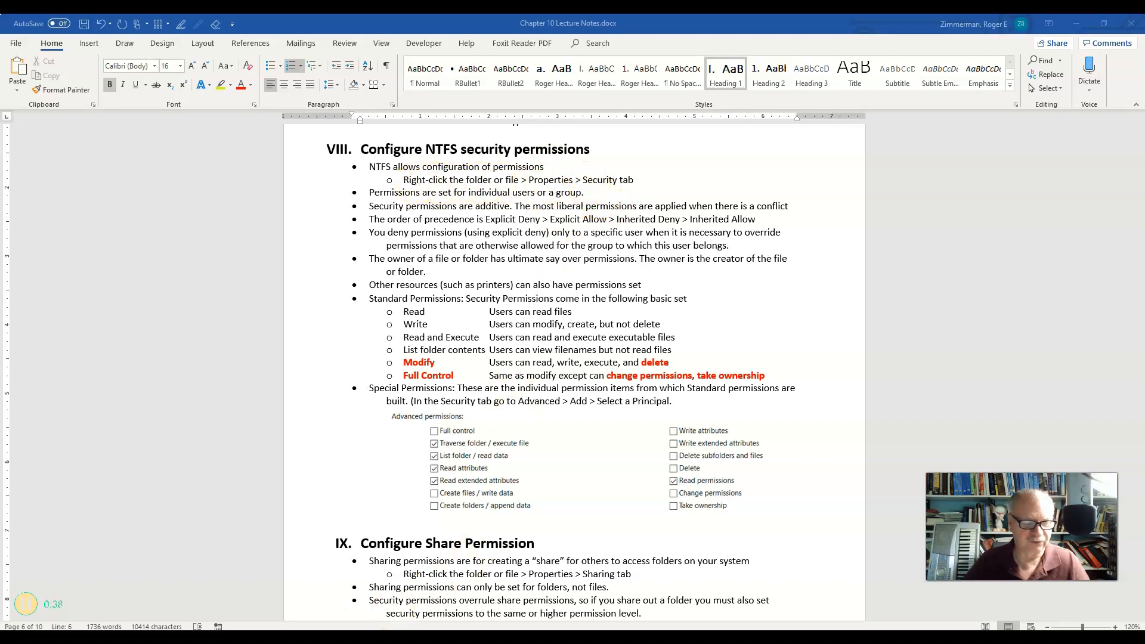
# Switch to File Explorer, show the security properties of the !PCC folder in Documents, and move the dialog clear of the folder names
pyautogui.click(246, 637)
pyautogui.click(203, 149)
pyautogui.rightClick(203, 149)
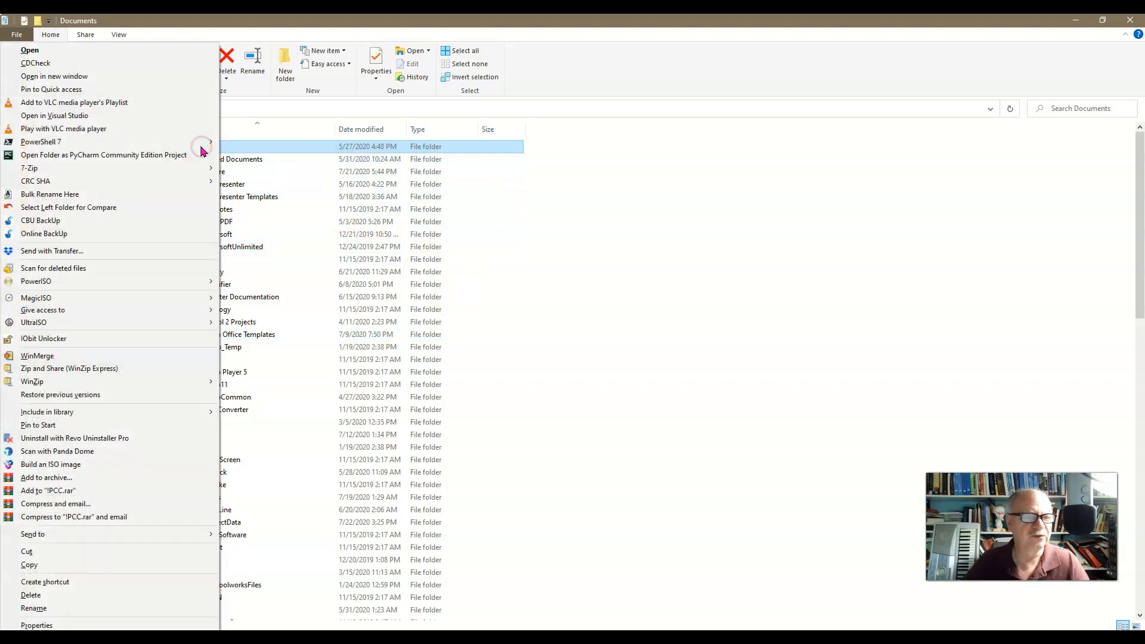
pyautogui.click(59, 624)
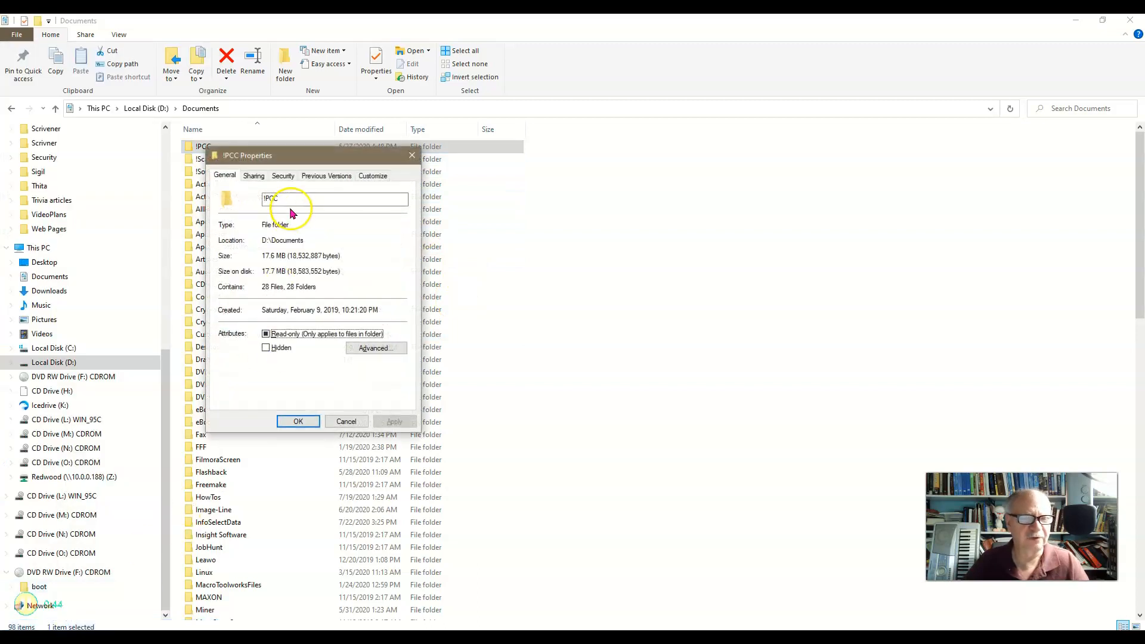
pyautogui.click(284, 177)
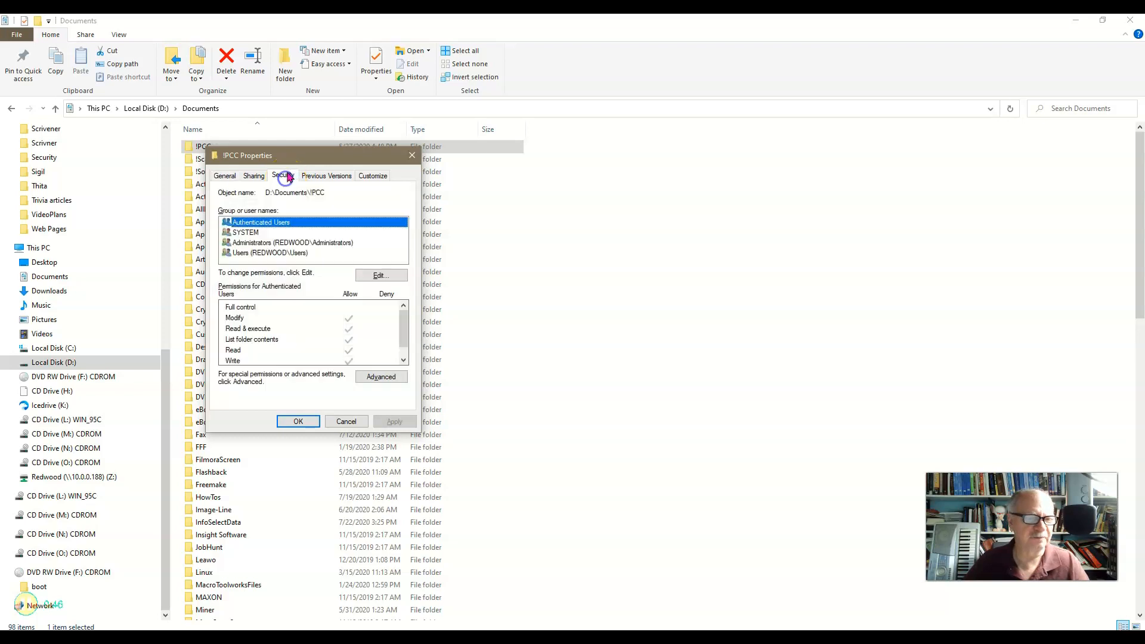
pyautogui.moveTo(297, 158); pyautogui.dragTo(570, 168)
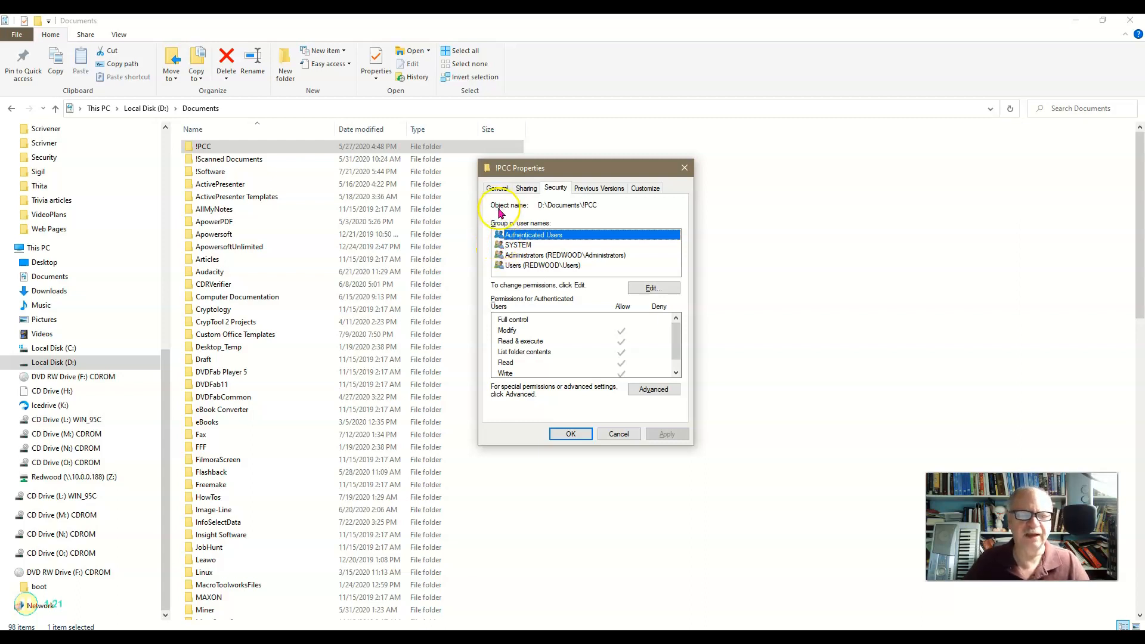
# Review the permissions on !PCC for the SYSTEM, Administrators and Users groups, including the entries further down the permission list
pyautogui.click(501, 244)
pyautogui.click(514, 255)
pyautogui.click(513, 266)
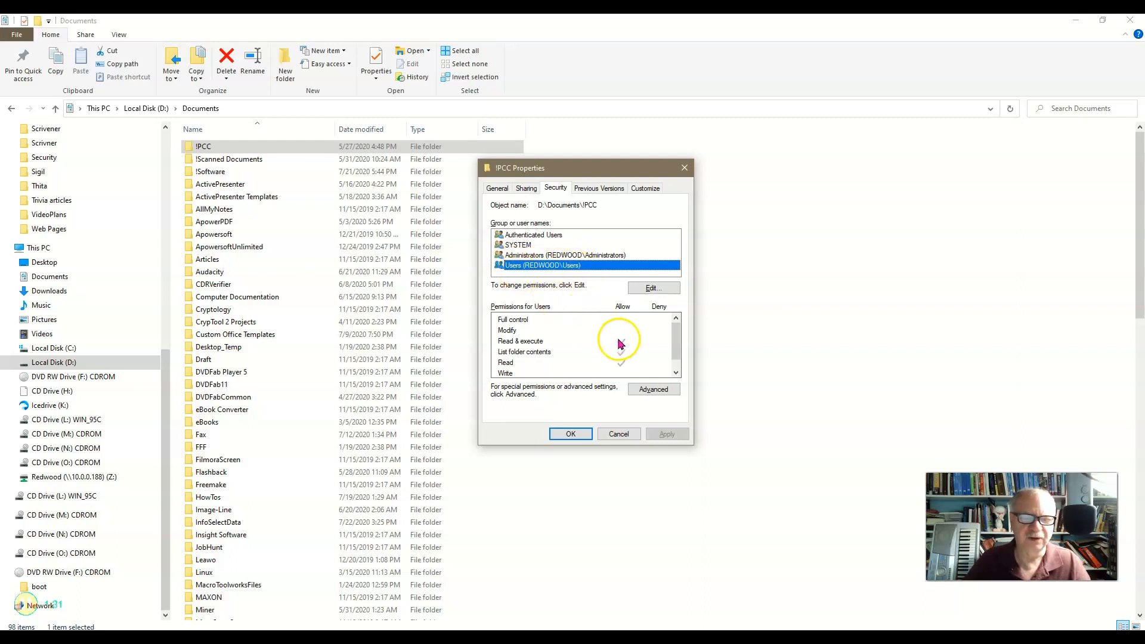
pyautogui.click(676, 359)
pyautogui.click(675, 335)
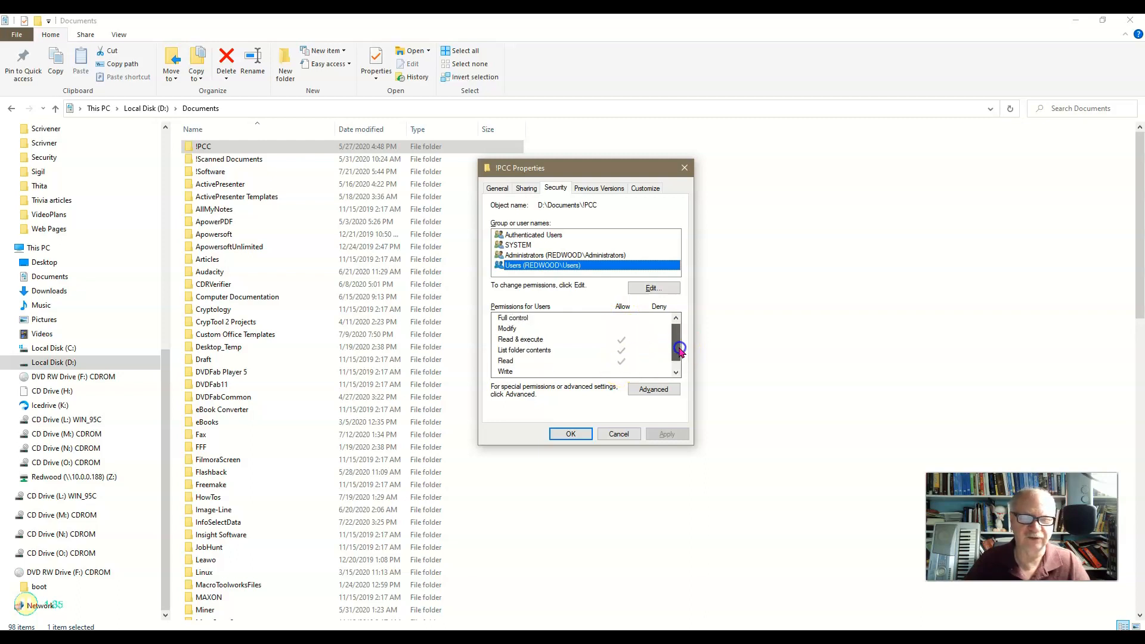
pyautogui.click(554, 256)
pyautogui.click(674, 337)
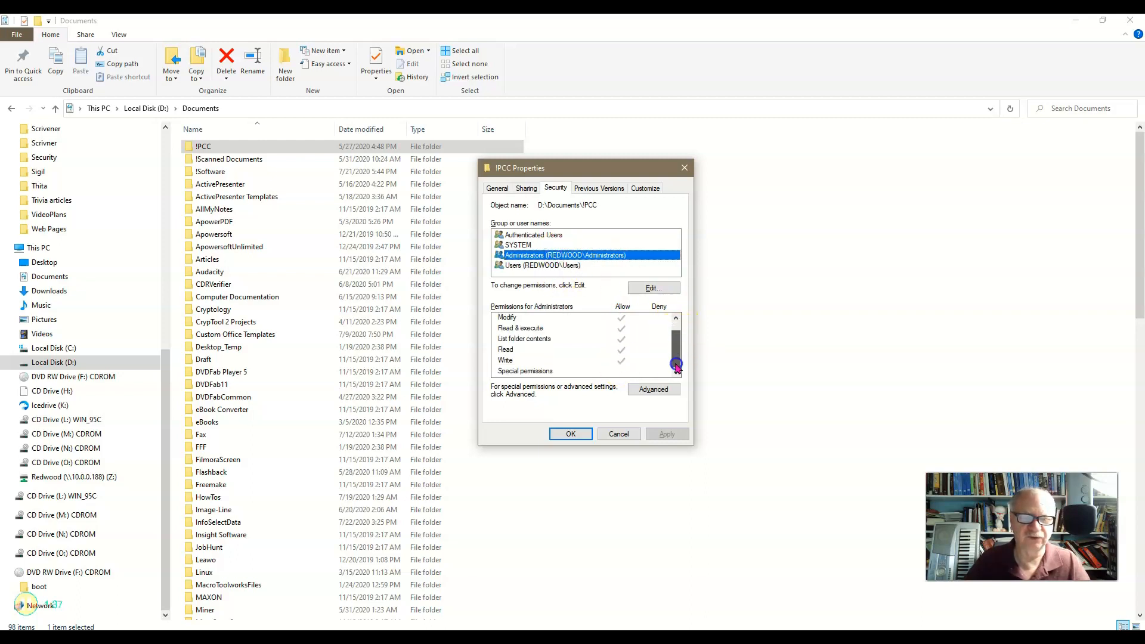
pyautogui.click(535, 245)
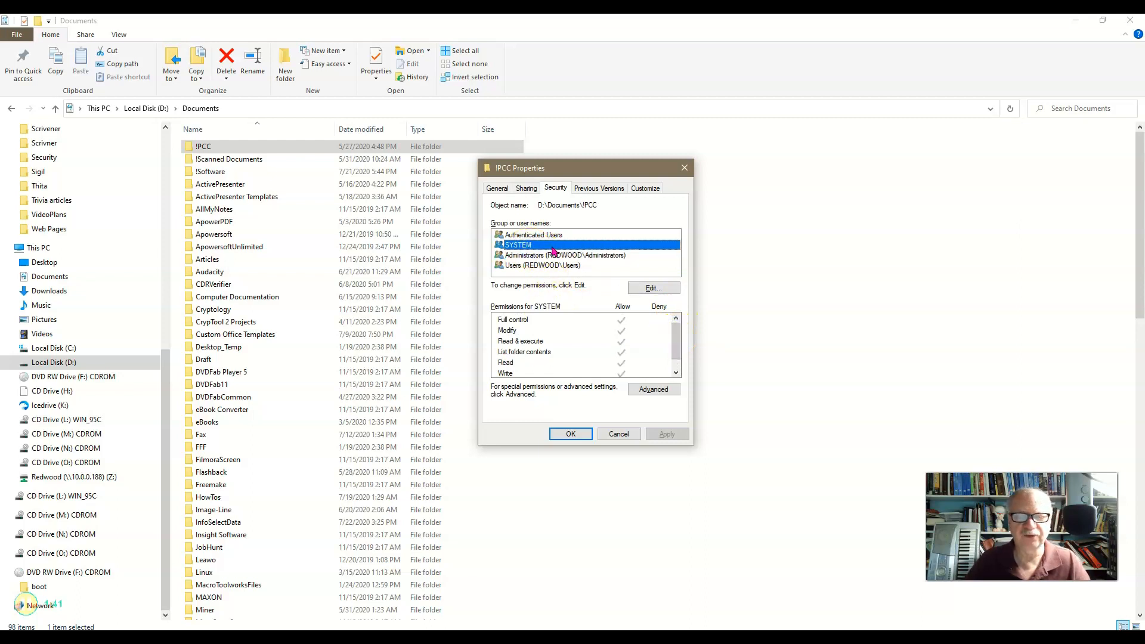
pyautogui.click(512, 248)
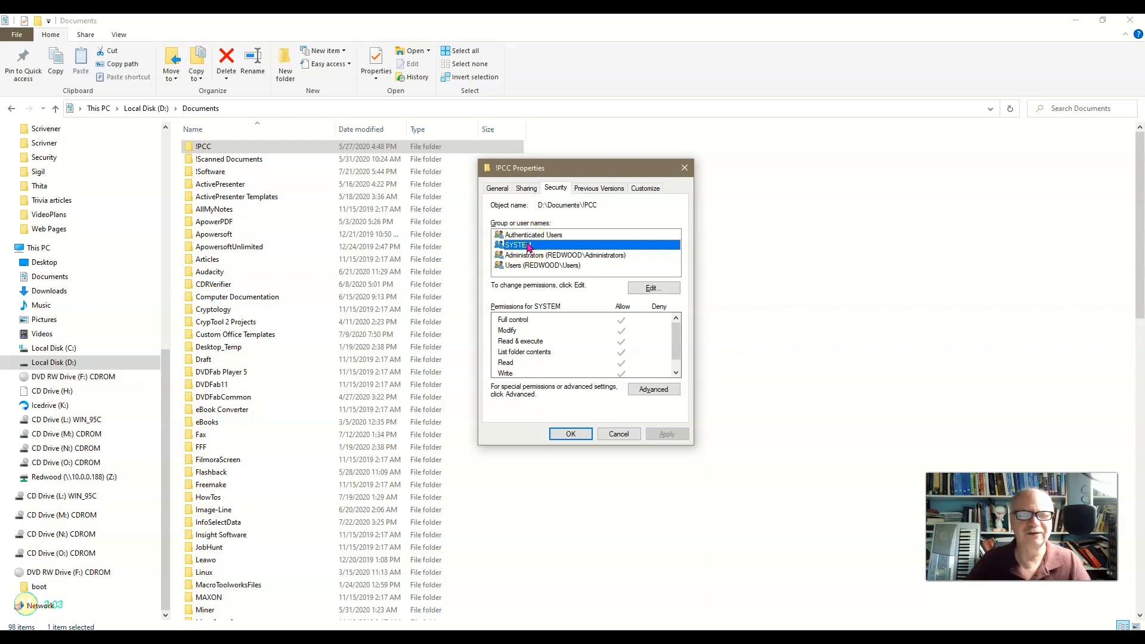
# Compare the !PCC permissions of Authenticated Users with those of SYSTEM, Users and Administrators
pyautogui.click(527, 236)
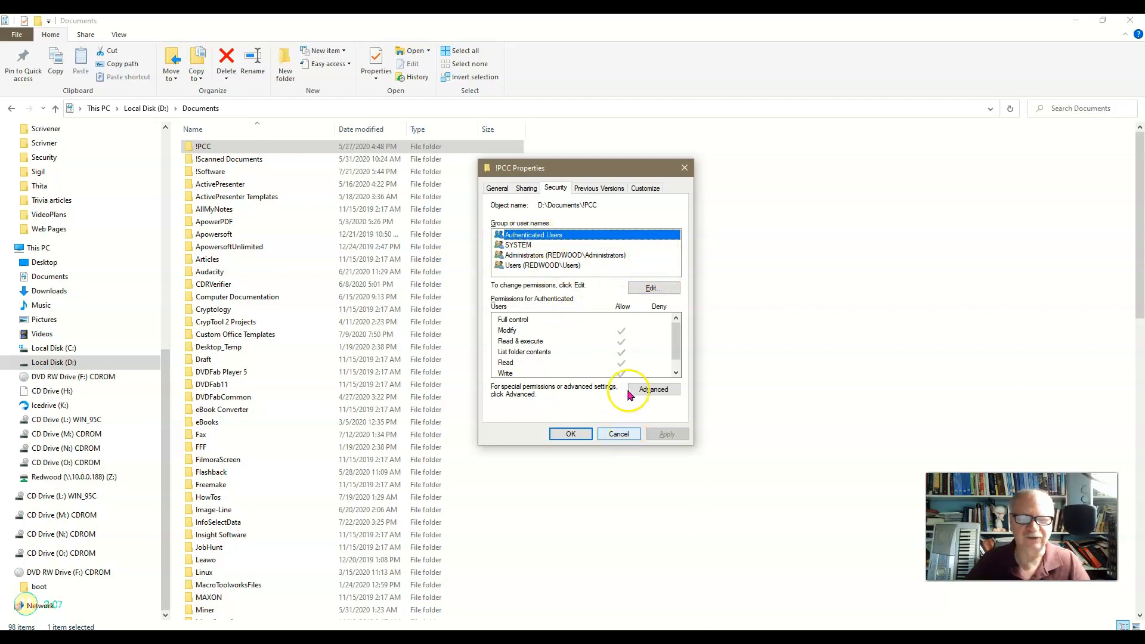
pyautogui.click(524, 245)
pyautogui.click(525, 265)
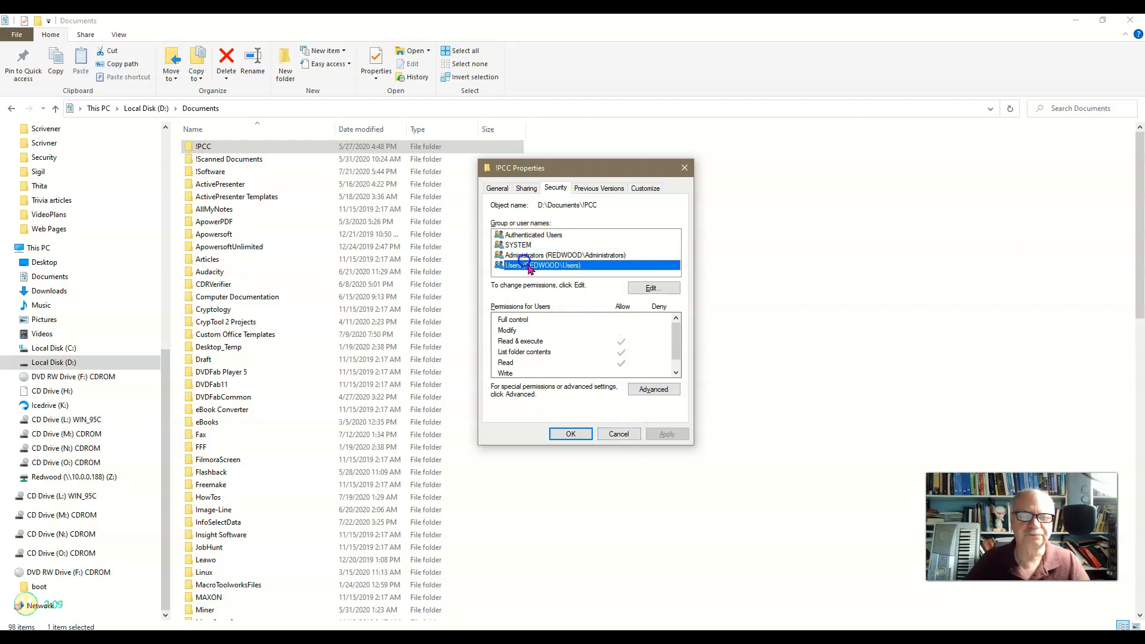
pyautogui.click(622, 347)
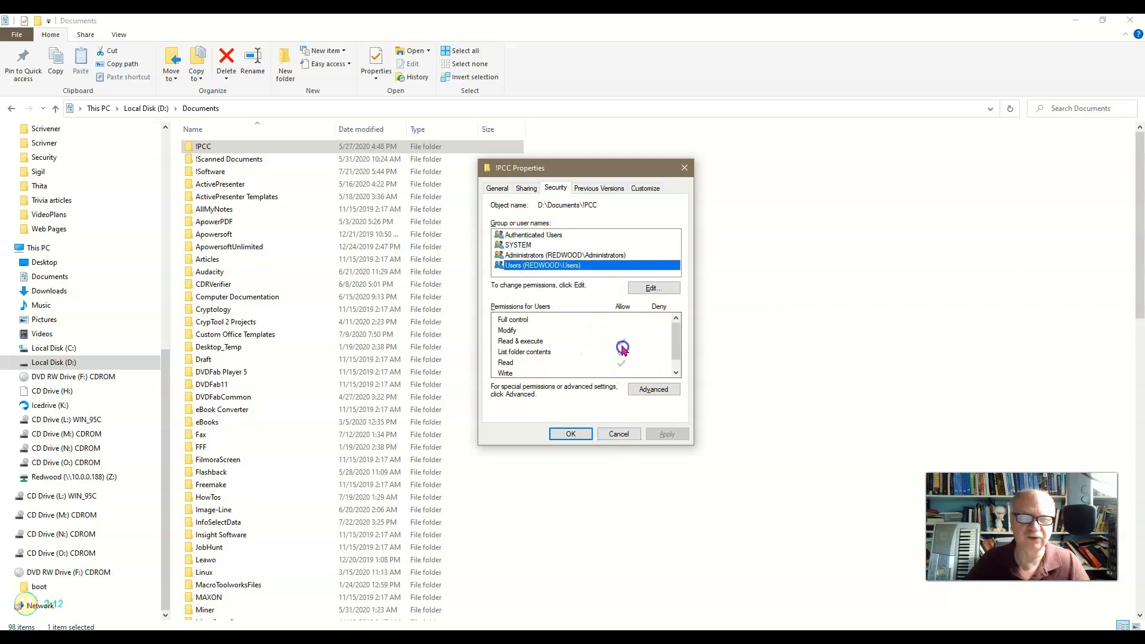
pyautogui.click(549, 255)
pyautogui.click(503, 244)
pyautogui.click(505, 234)
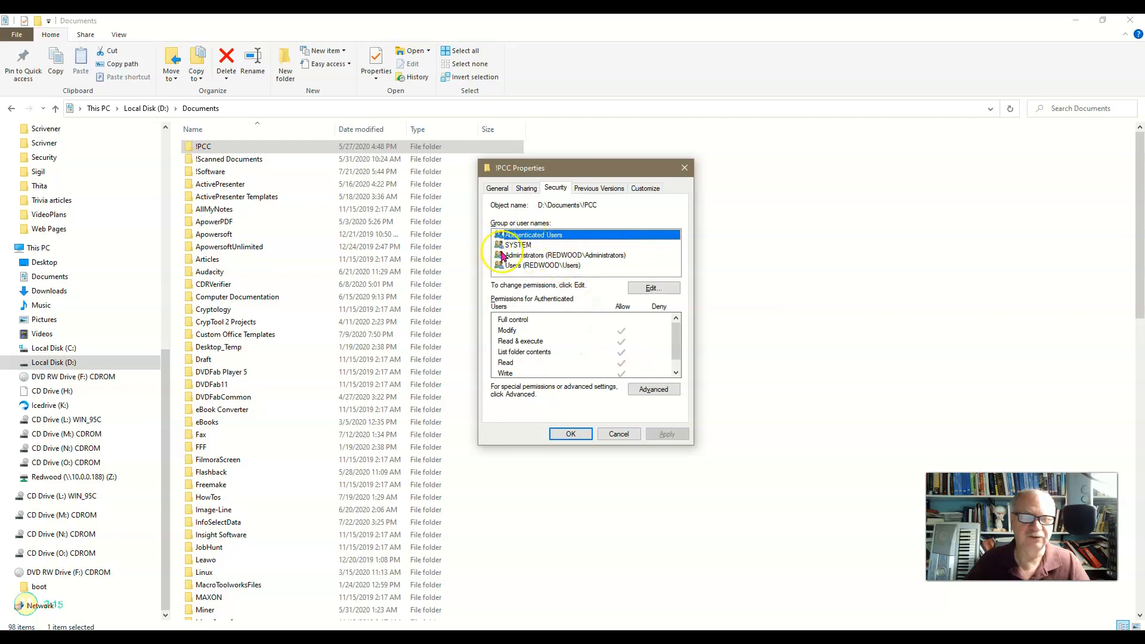
# Try allowing Full control for Authenticated Users on !PCC, clear it again, and discard the permission edit
pyautogui.click(640, 290)
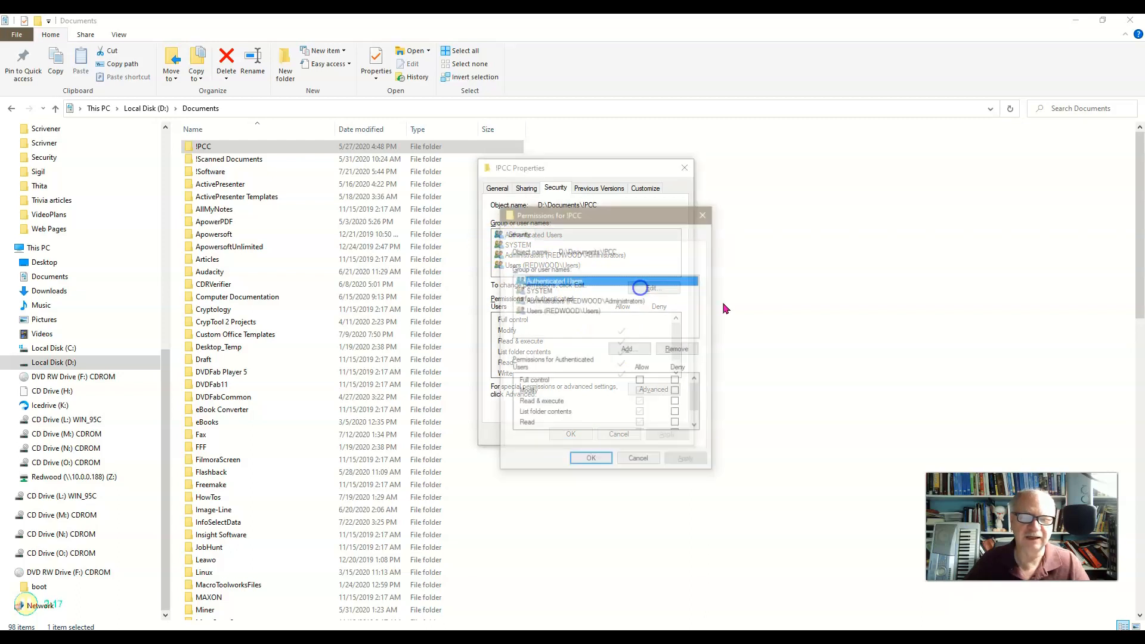
pyautogui.click(640, 382)
pyautogui.click(641, 381)
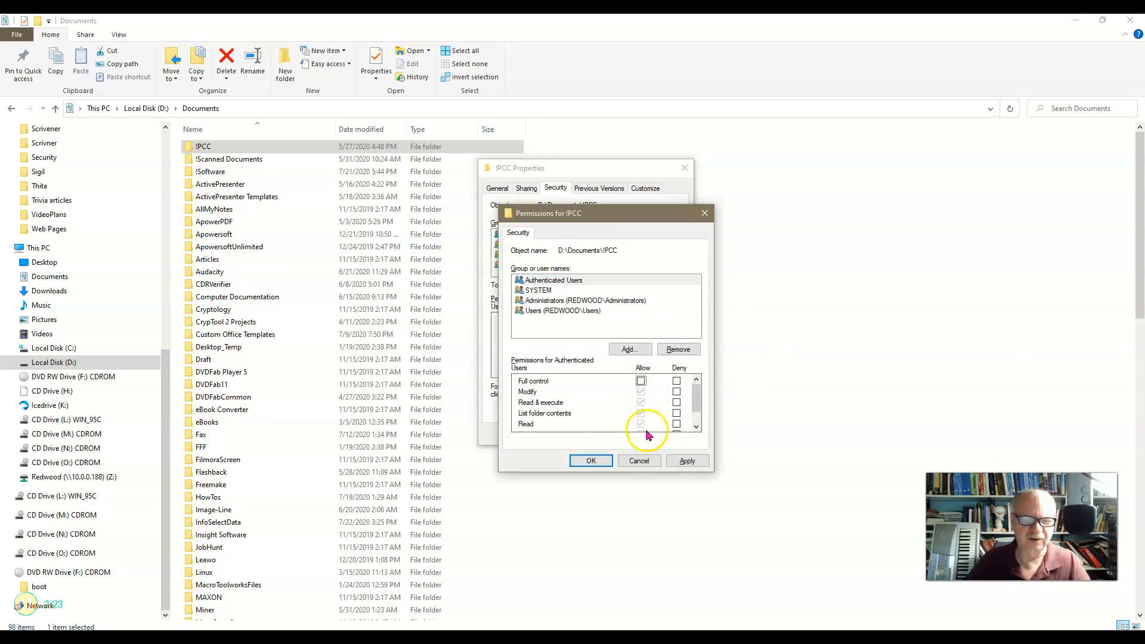
pyautogui.click(637, 465)
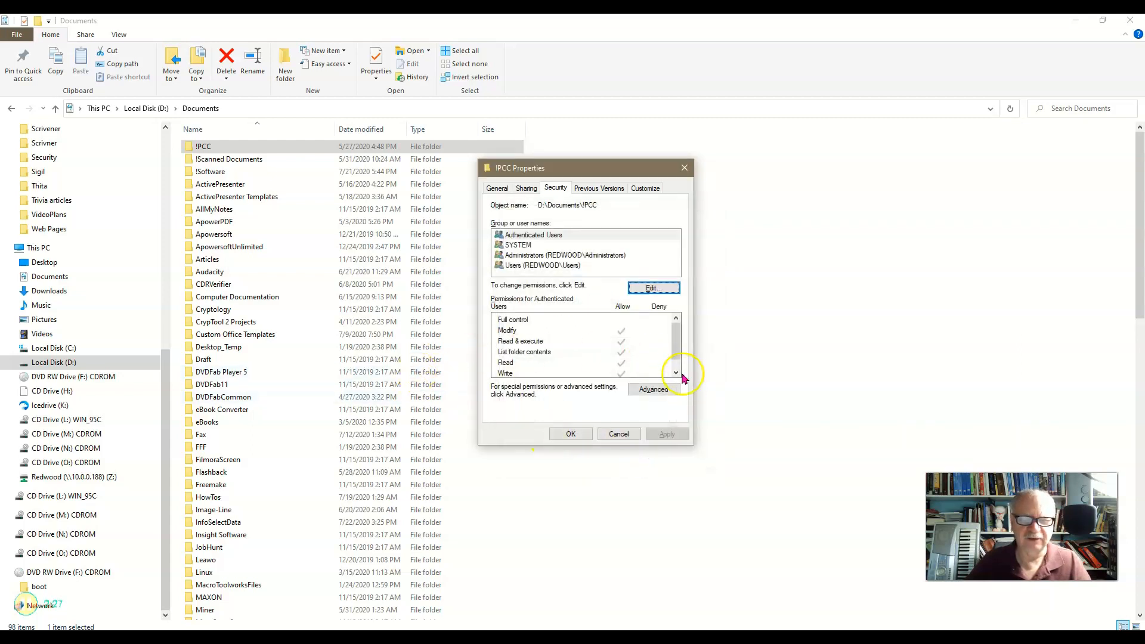
# Examine the advanced security settings of !PCC in a widened window for inherited permission entries, and close them without changes
pyautogui.click(660, 388)
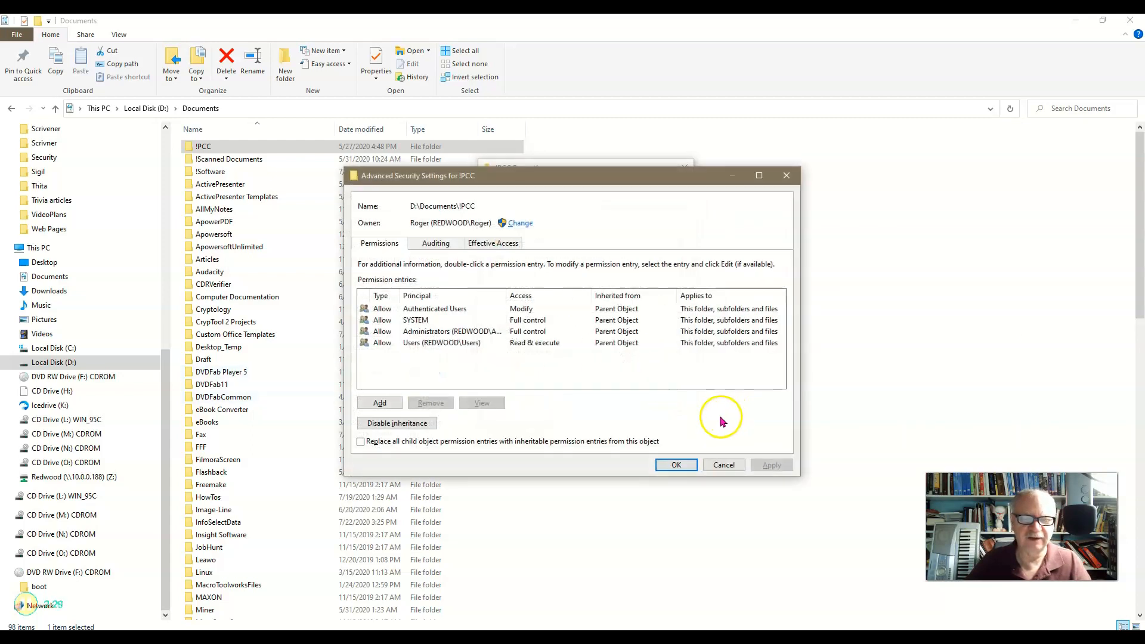
pyautogui.moveTo(799, 304); pyautogui.dragTo(1004, 304)
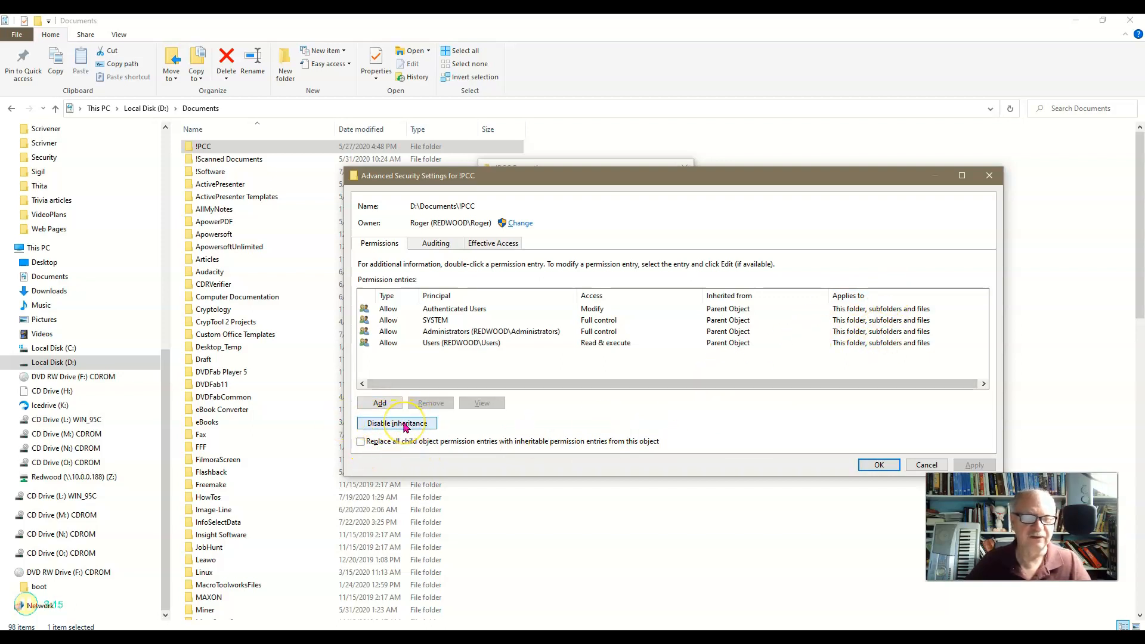
pyautogui.click(923, 466)
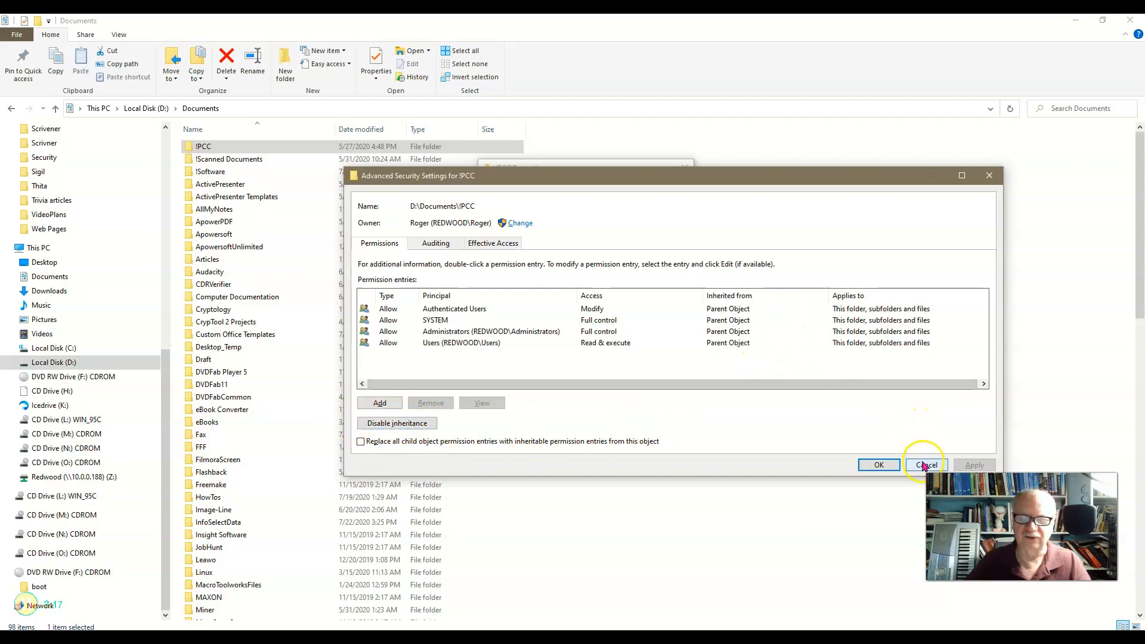
pyautogui.click(911, 467)
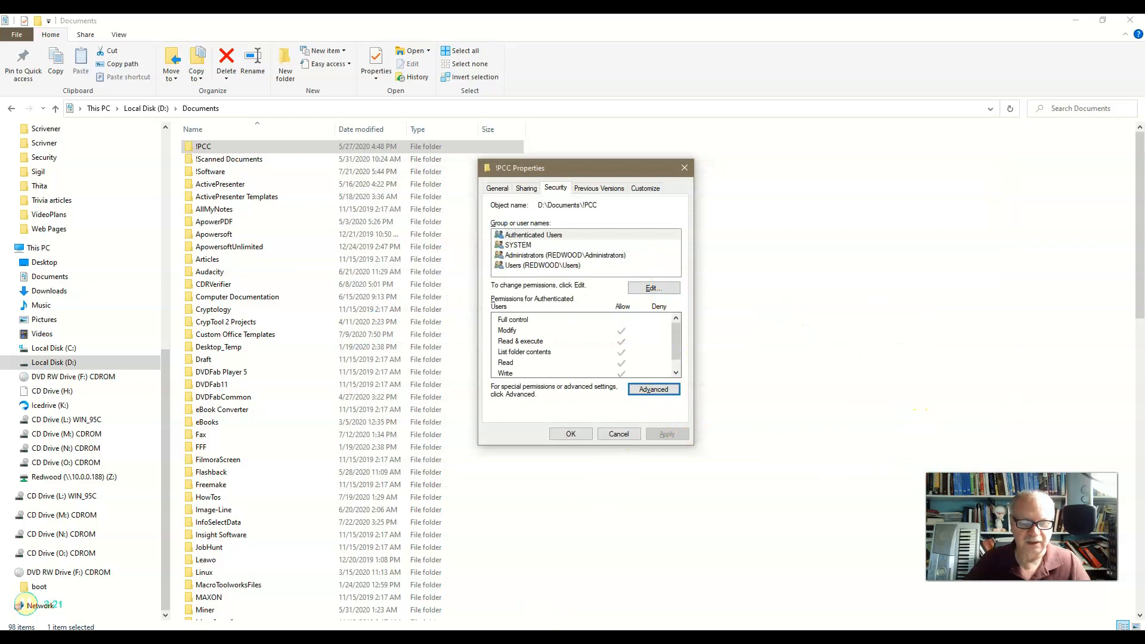
# Switch to the Chapter 10 Lecture Notes in Word and select the line "Permissions are set for individual users or a group."
pyautogui.hotkey('alt', 'Tab')
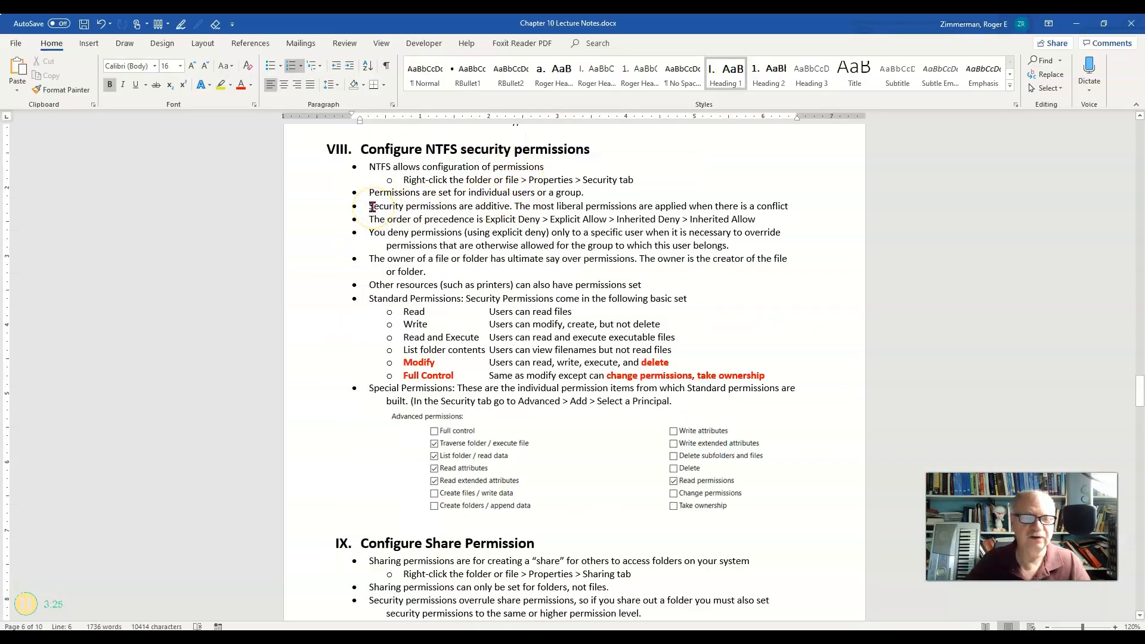
pyautogui.moveTo(369, 192); pyautogui.dragTo(593, 192)
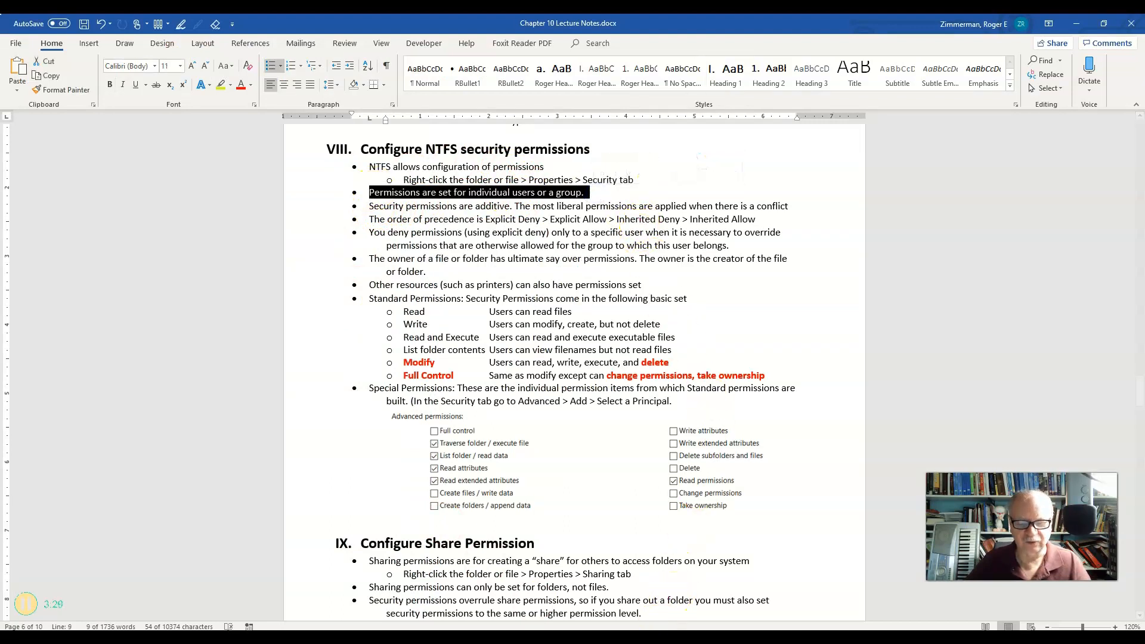
# Return to the !PCC properties and add an individual REDWOOD user account to the folder's permissions, checking the entered user name
pyautogui.moveTo(279, 638)
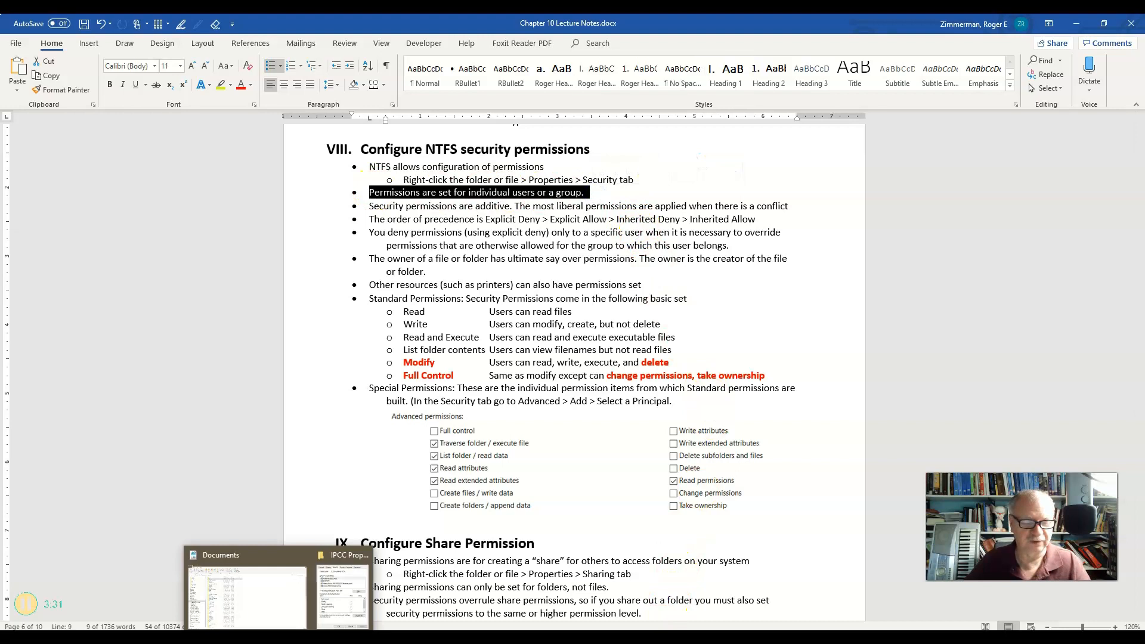
pyautogui.click(329, 607)
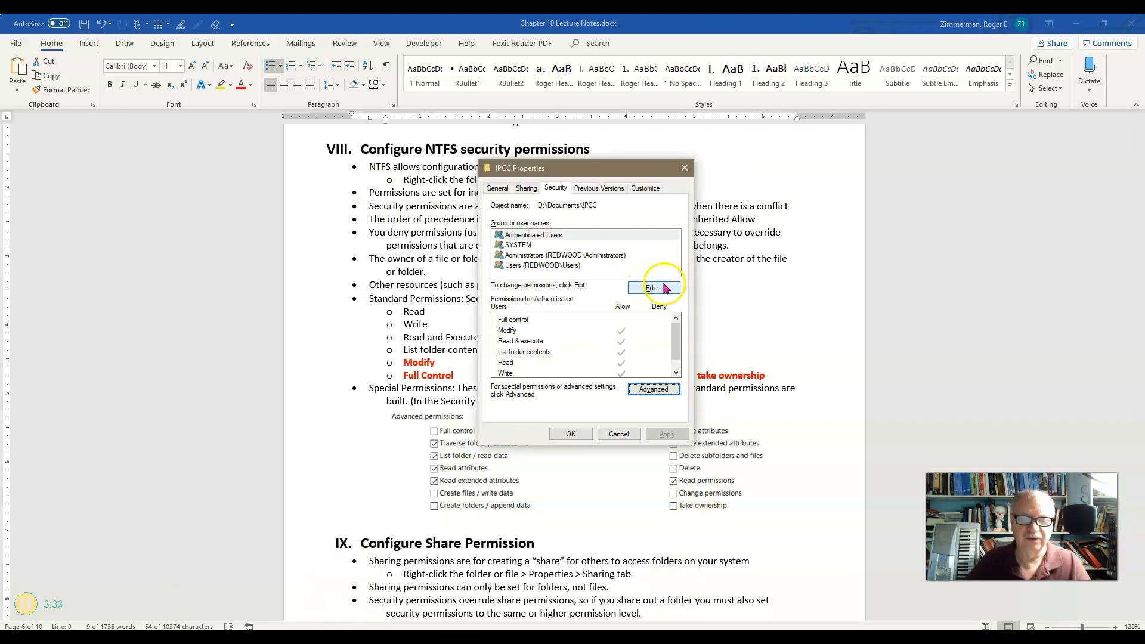
pyautogui.click(651, 288)
pyautogui.click(646, 352)
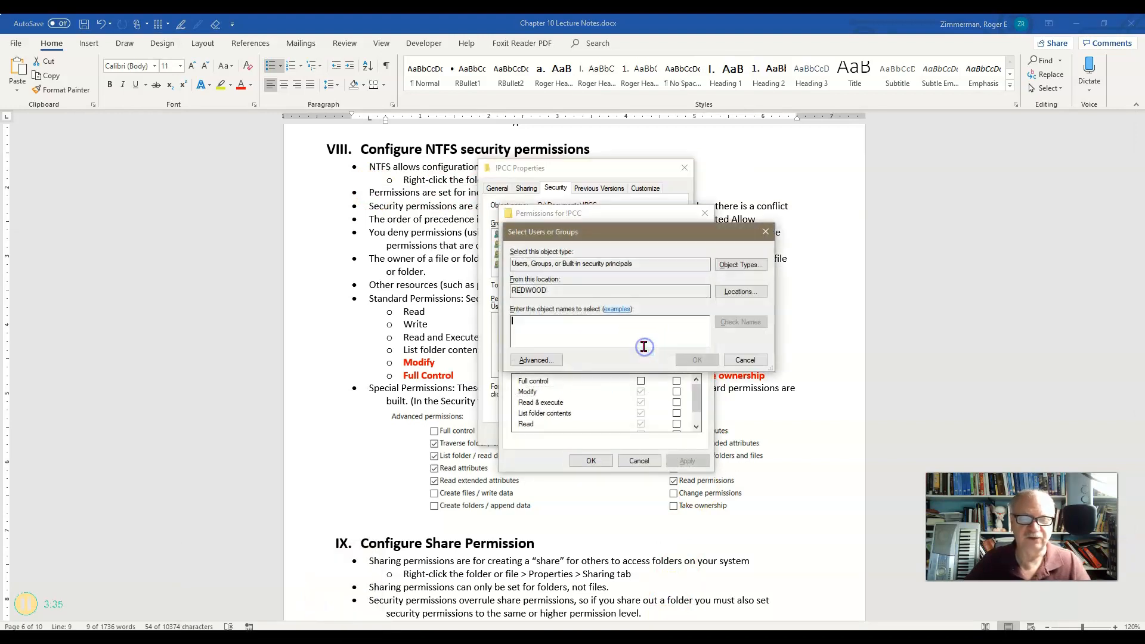
pyautogui.write('fred')
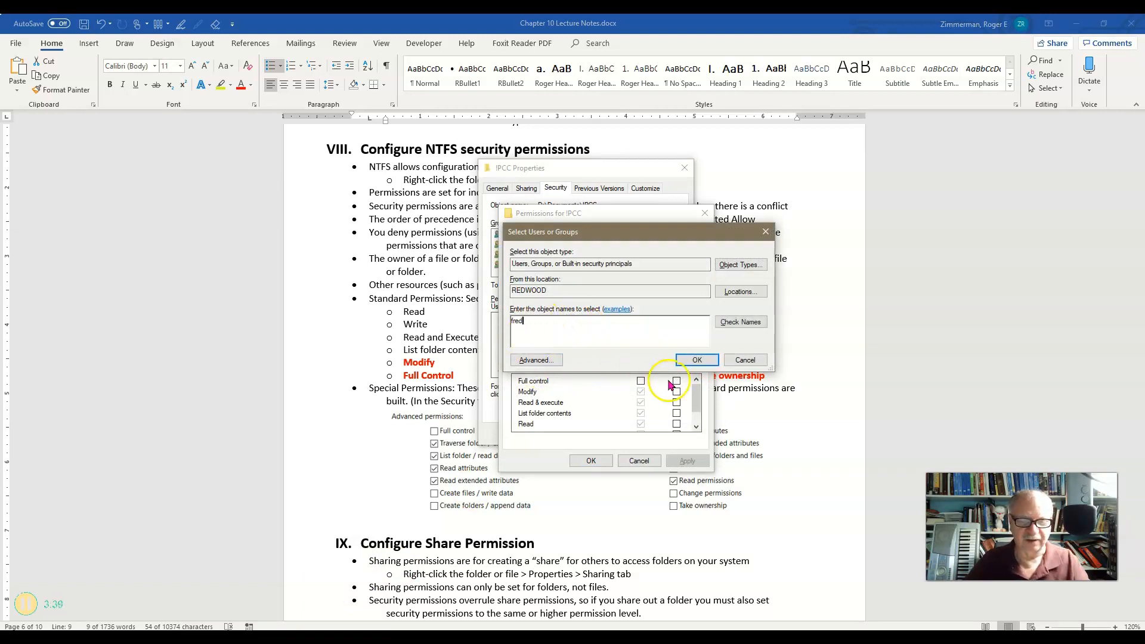
pyautogui.click(738, 323)
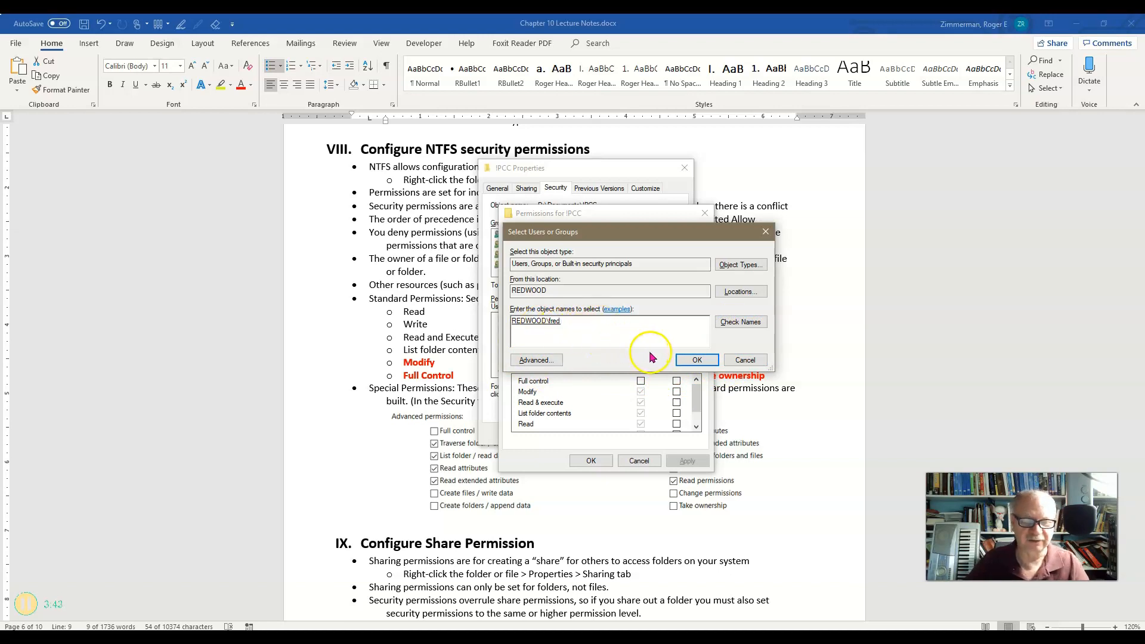
pyautogui.click(694, 361)
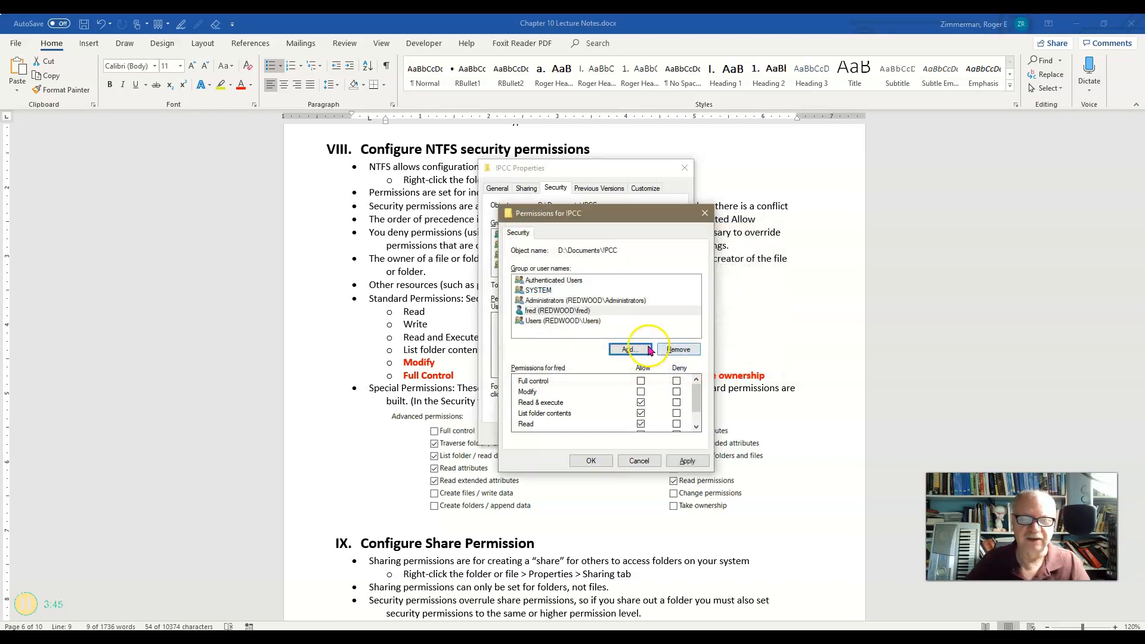
# Compare the newly added user's !PCC permissions with those of the Users group, including the entries further down the list
pyautogui.click(551, 310)
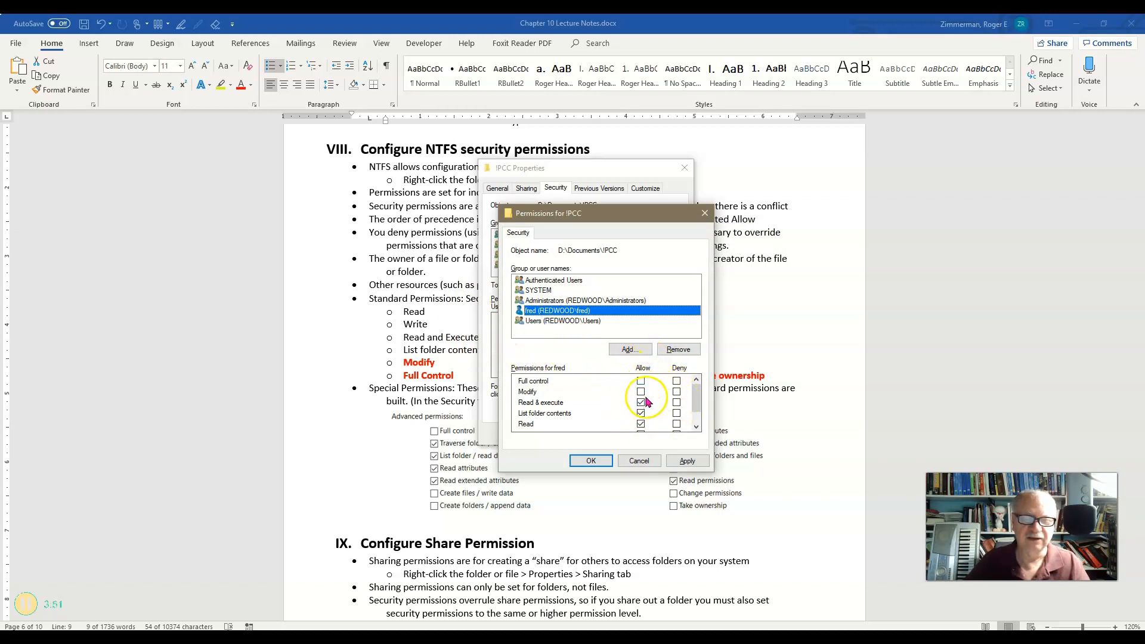
pyautogui.moveTo(696, 396)
pyautogui.mouseDown()
pyautogui.moveTo(698, 410)
pyautogui.moveTo(694, 400)
pyautogui.mouseUp()
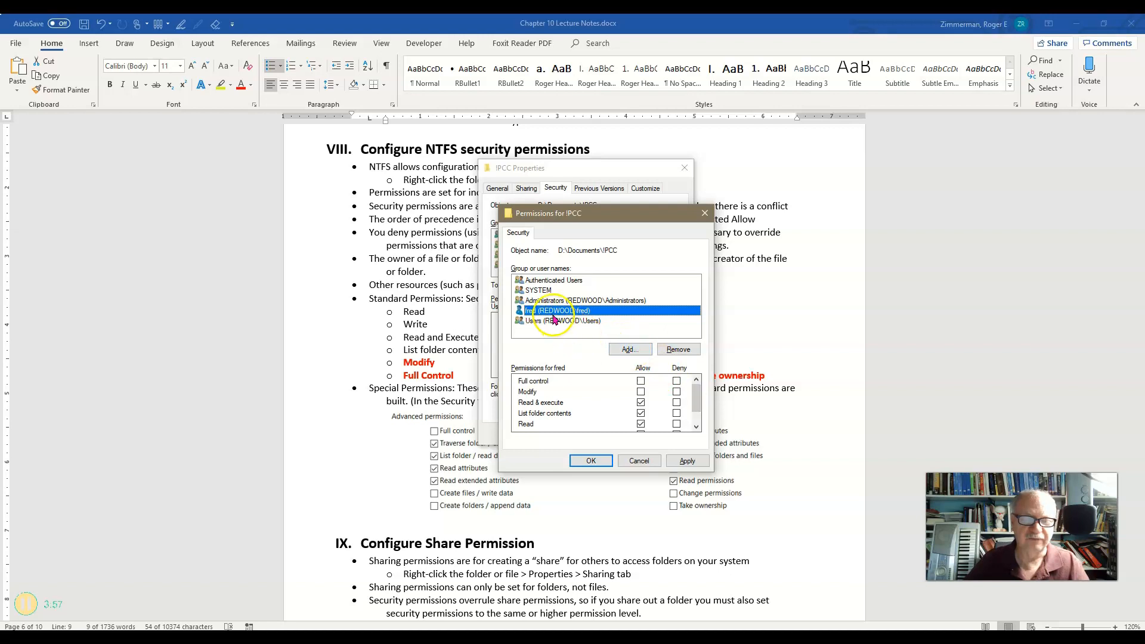
pyautogui.click(539, 320)
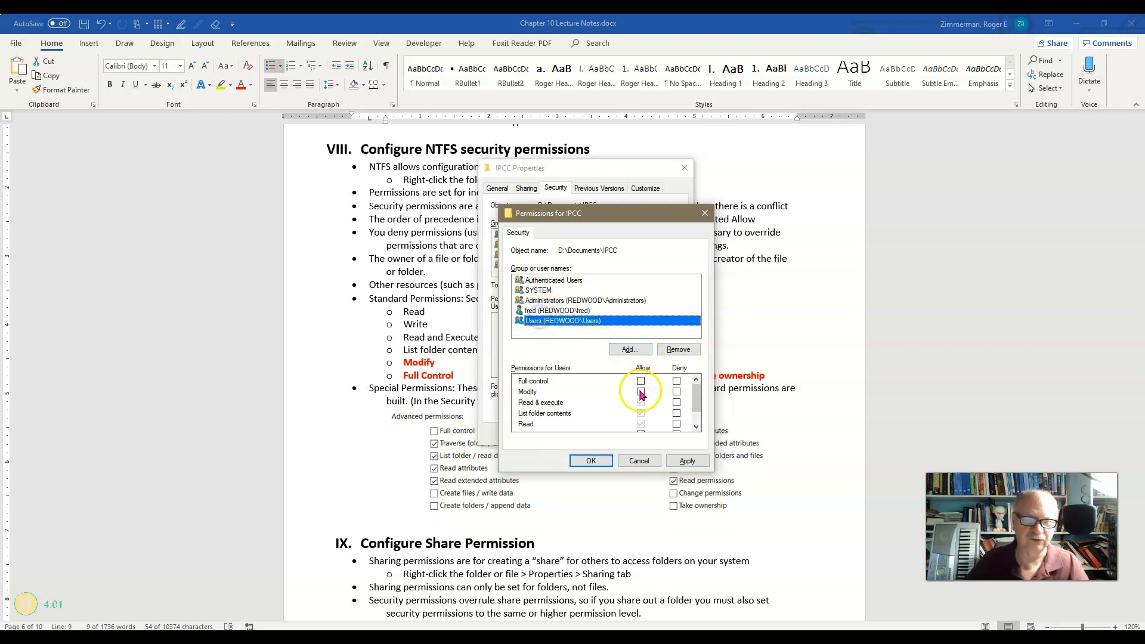
pyautogui.click(542, 310)
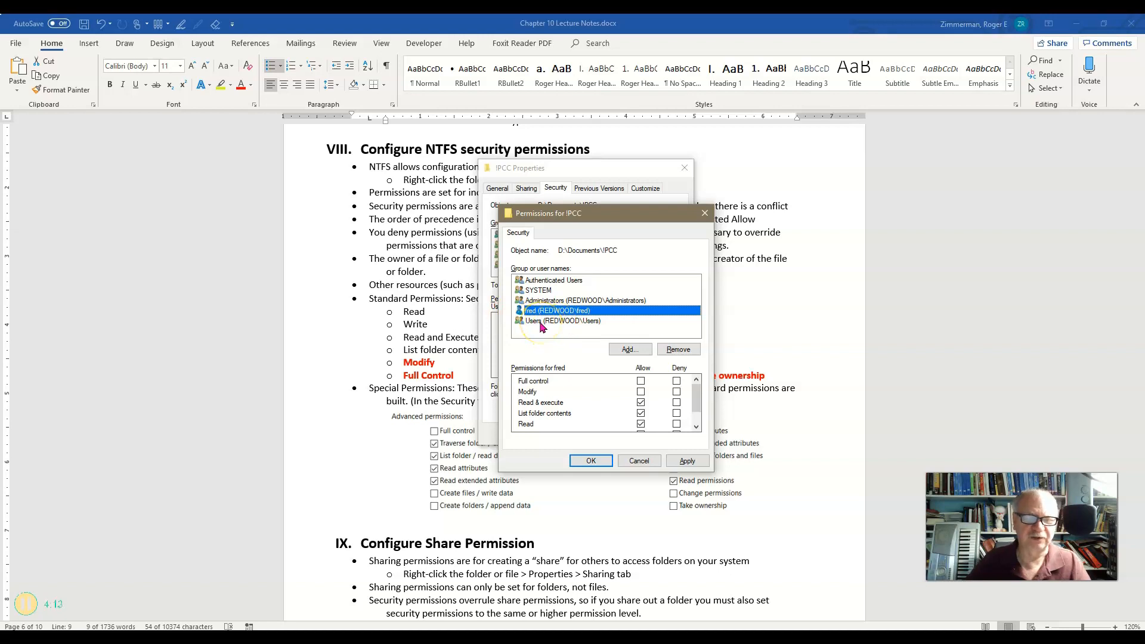
pyautogui.scroll(-1, 685, 397)
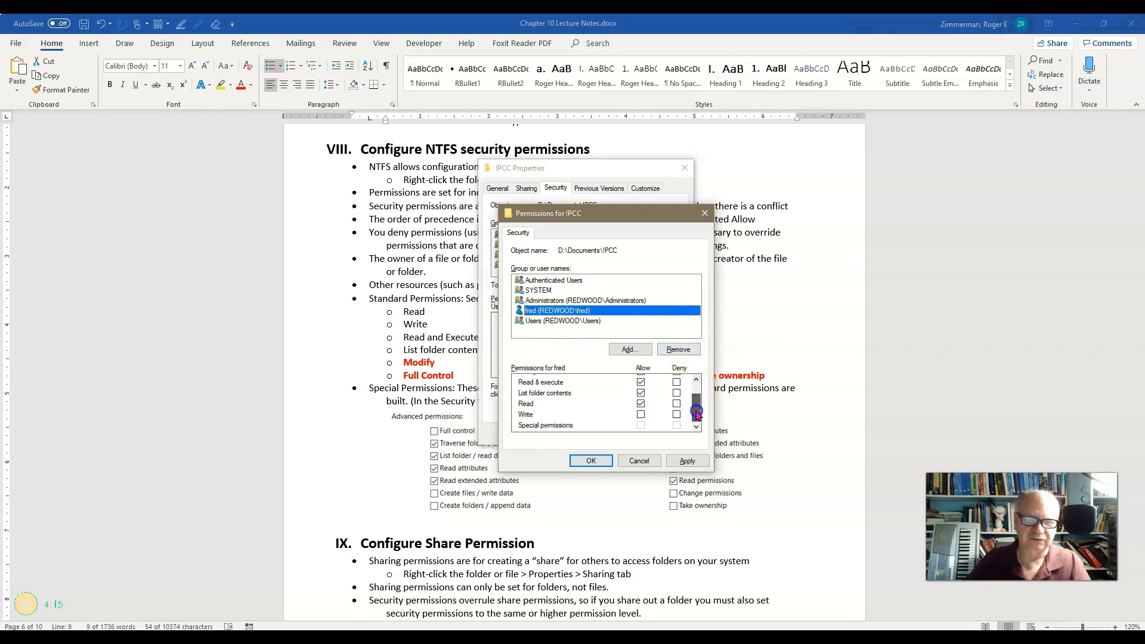
# Allow the newly added user Modify and Full control on !PCC, review the remaining permission entries, and close both dialogs discarding the changes
pyautogui.scroll(1, 690, 398)
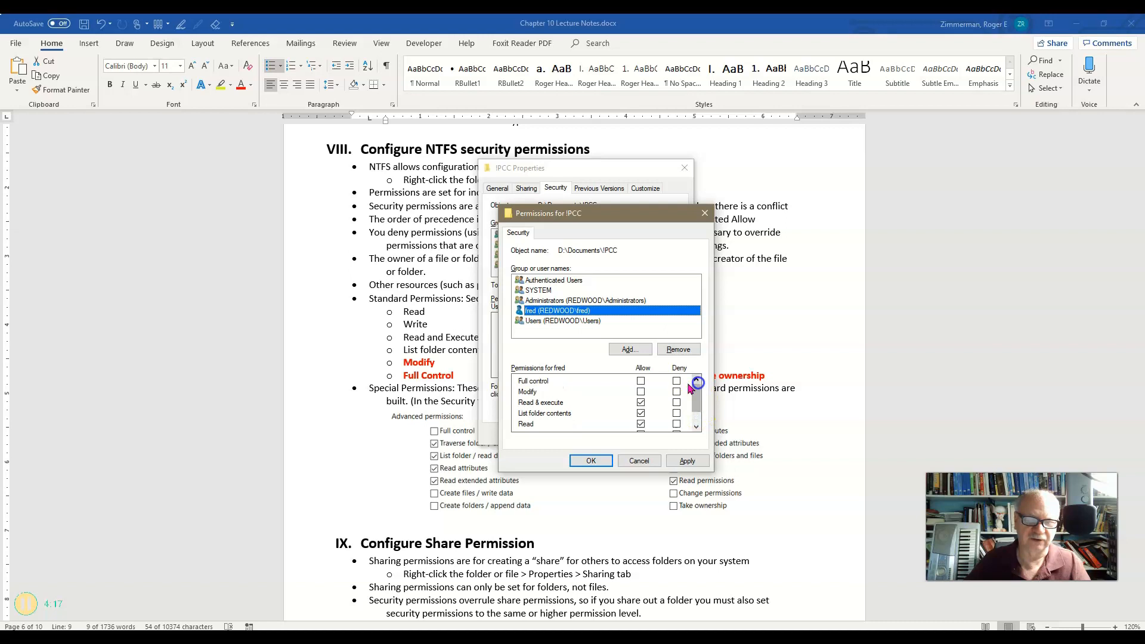
pyautogui.click(641, 391)
pyautogui.click(641, 381)
pyautogui.moveTo(695, 400); pyautogui.dragTo(698, 413)
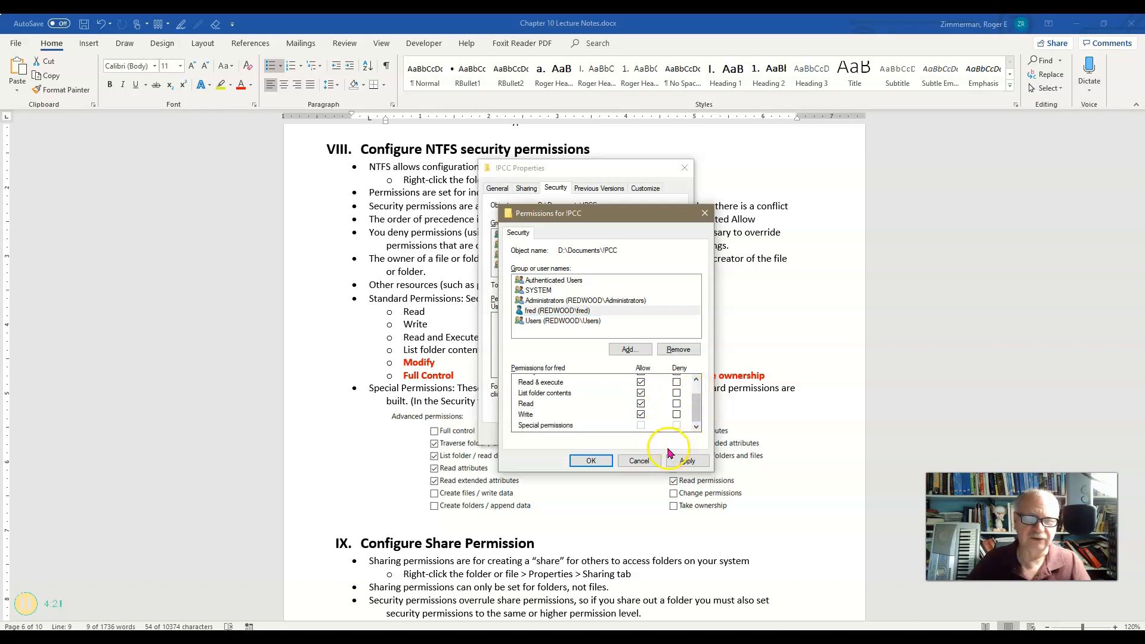
pyautogui.click(639, 460)
pyautogui.click(632, 431)
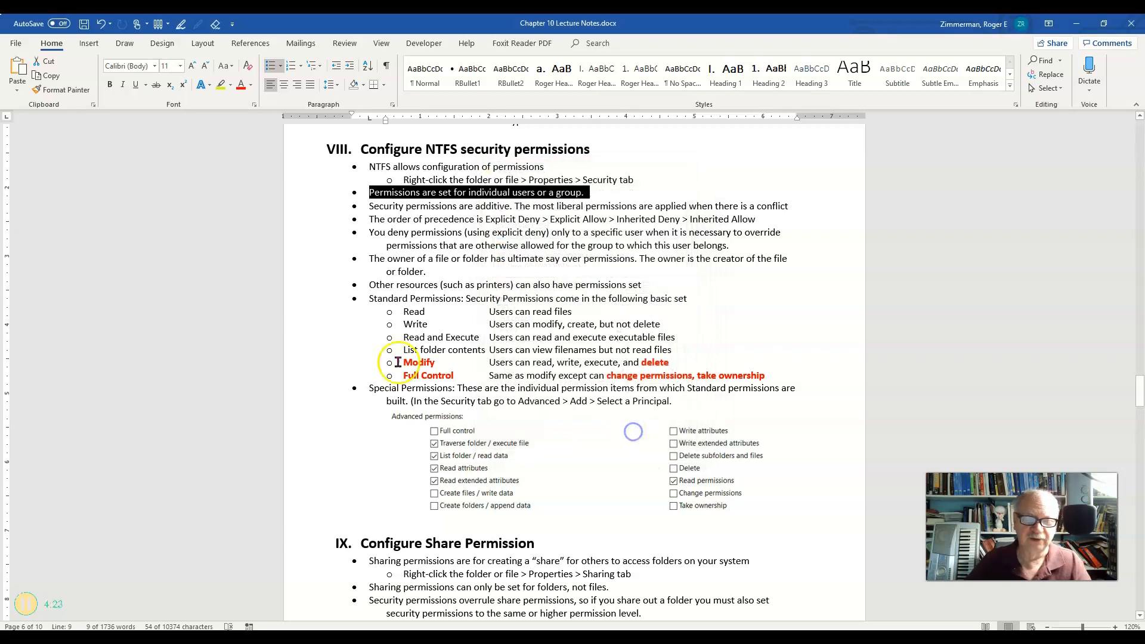
# Select the line "Security permissions are additive. The most liberal permissions are applied when there is a conflict" in the lecture notes
pyautogui.moveTo(388, 209); pyautogui.dragTo(768, 212)
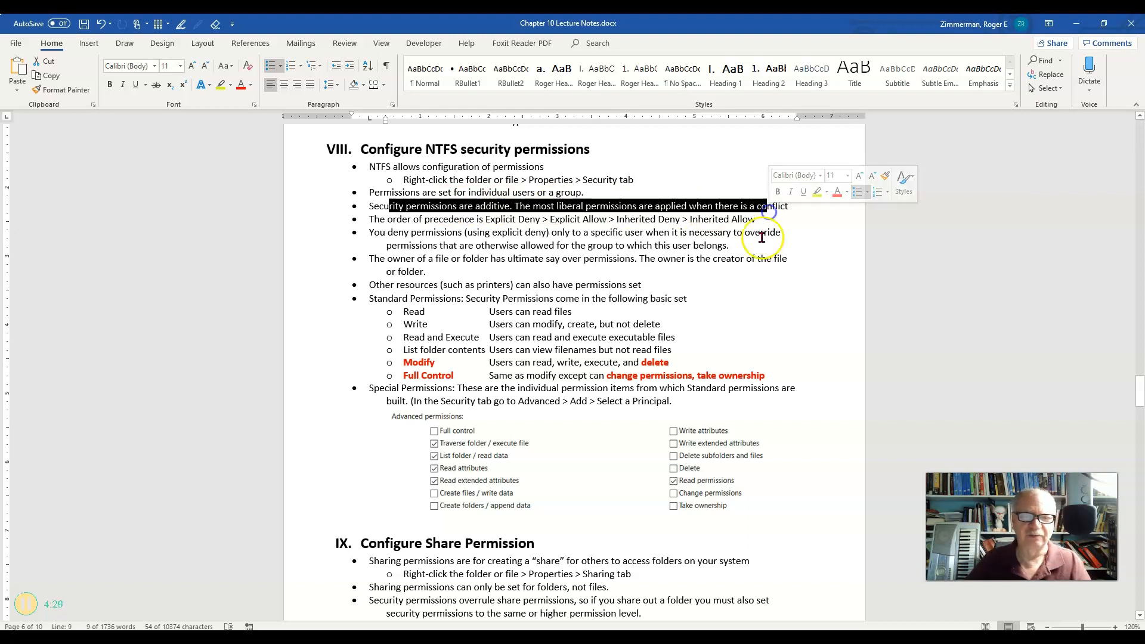
pyautogui.click(645, 207)
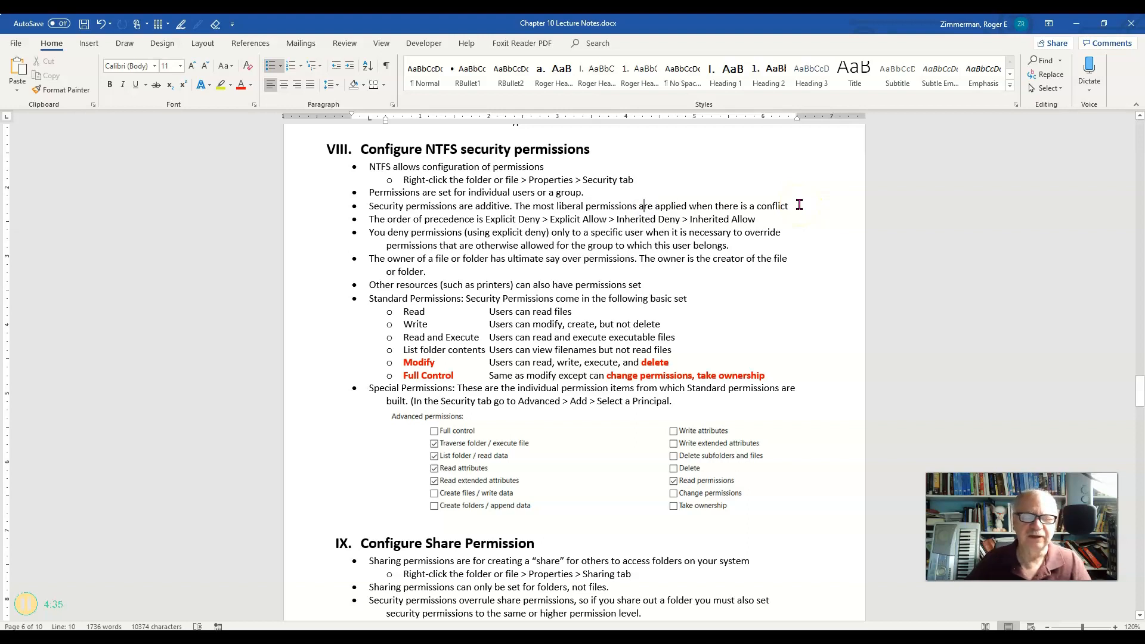
pyautogui.moveTo(799, 204); pyautogui.dragTo(371, 208)
pyautogui.click(523, 214)
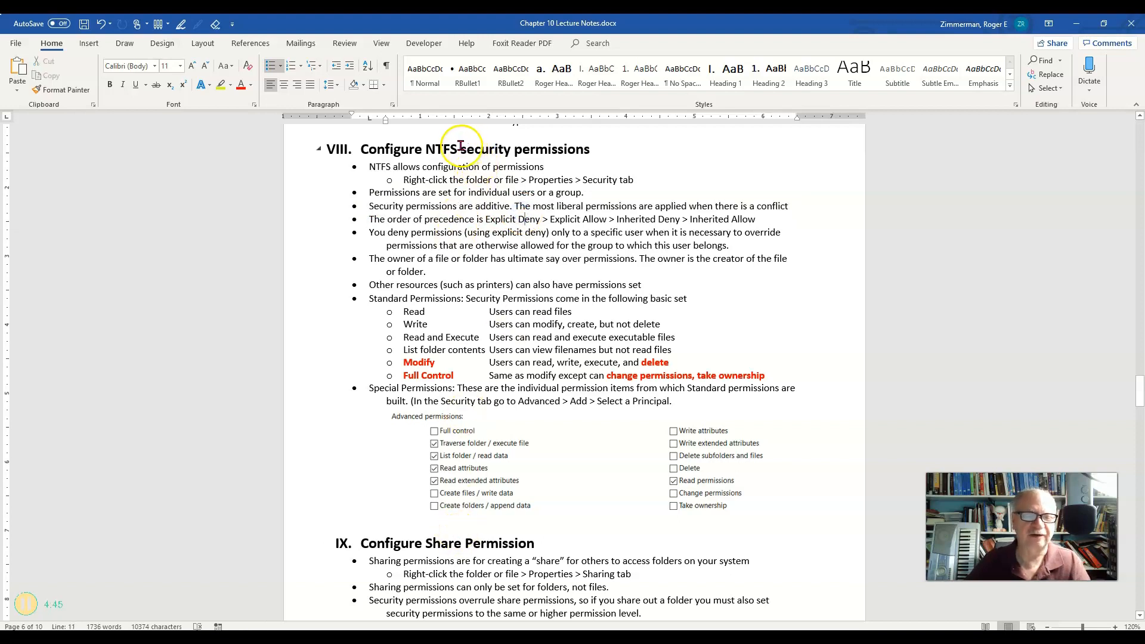
pyautogui.click(472, 543)
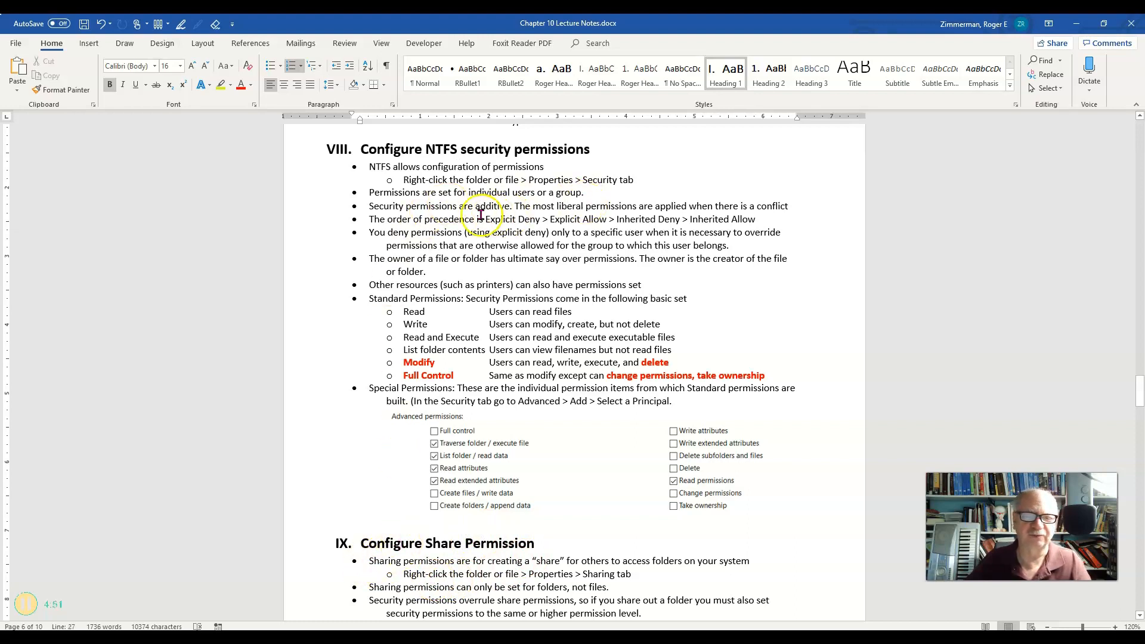
pyautogui.moveTo(375, 207); pyautogui.dragTo(792, 210)
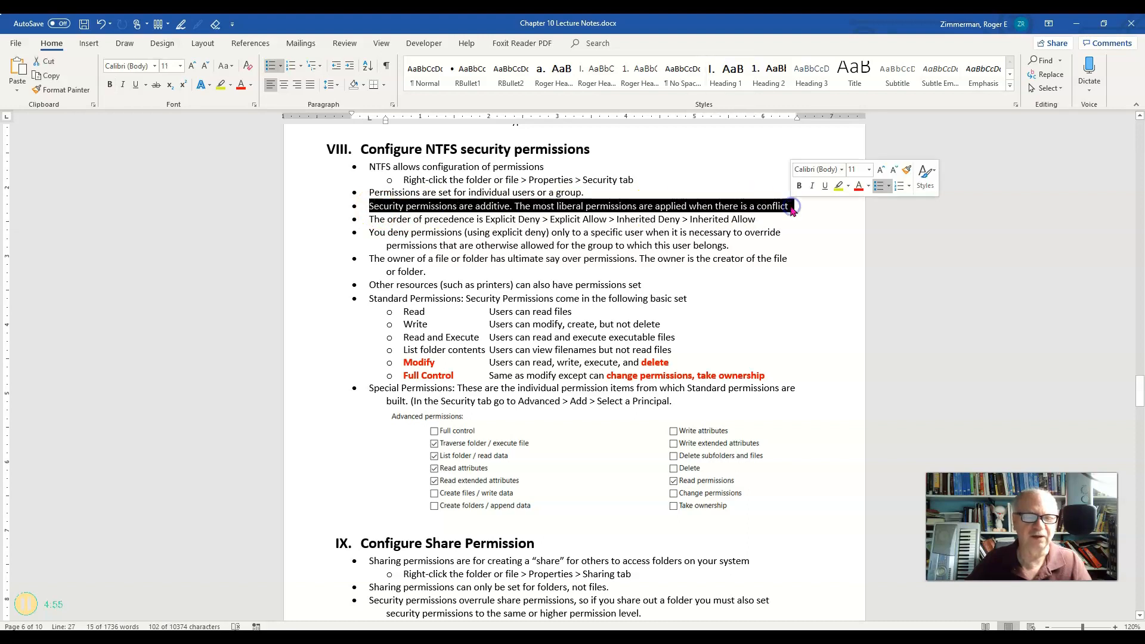